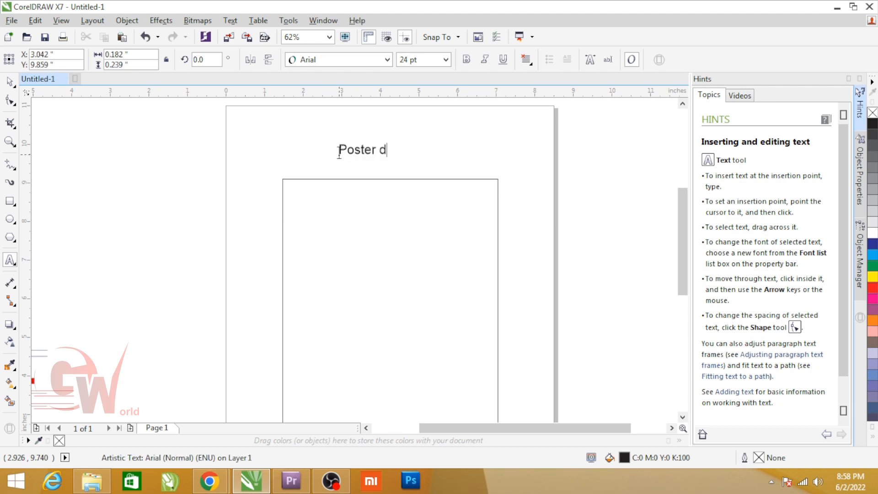
Delete the "Poster design" text above the rectangle.
{"action": "key", "text": "ctrl+space"}
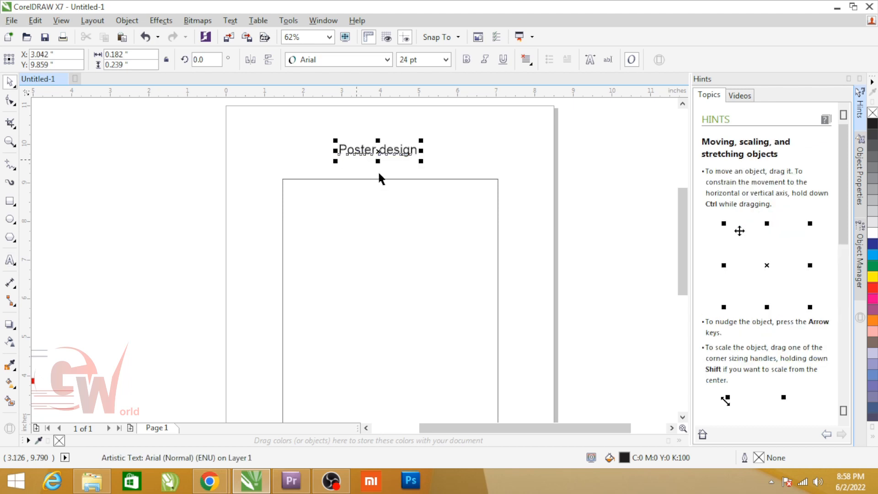
{"action": "left_click", "coordinate": [474, 158]}
{"action": "left_click_drag", "start_coordinate": [375, 153], "coordinate": [385, 183]}
{"action": "left_click", "coordinate": [373, 153]}
{"action": "key", "text": "Delete"}
Add a one-step inside contour to the poster rectangle with an offset of 0.25 inches.
{"action": "left_click", "coordinate": [398, 241]}
{"action": "key", "text": "F2"}
{"action": "left_click_drag", "start_coordinate": [237, 158], "coordinate": [531, 413]}
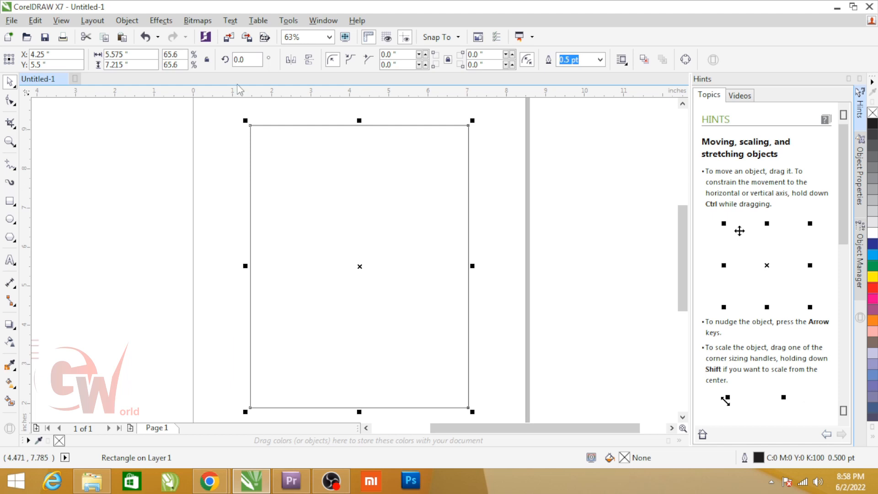
{"action": "left_click", "coordinate": [169, 21]}
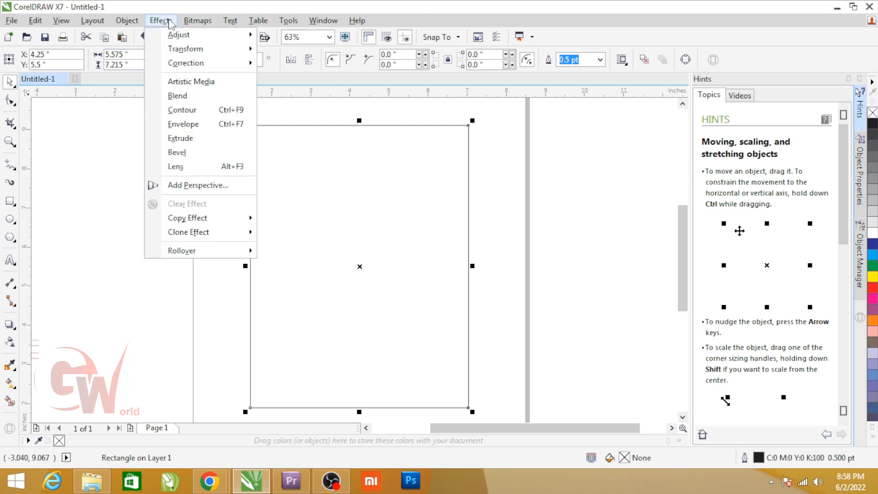
{"action": "left_click", "coordinate": [179, 111]}
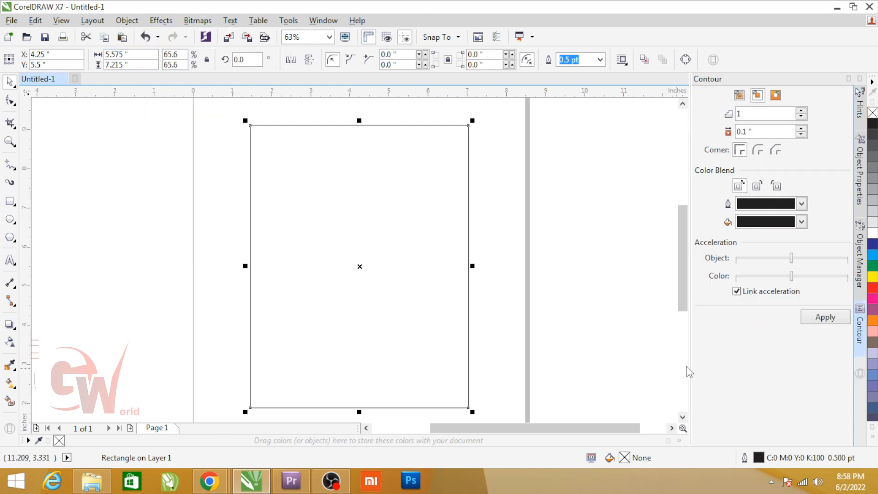
{"action": "double_click", "coordinate": [781, 132]}
{"action": "type", "text": ".25"}
{"action": "key", "text": "Return"}
Set the contour offset to 0.375 inches and break the contour group apart.
{"action": "double_click", "coordinate": [752, 136]}
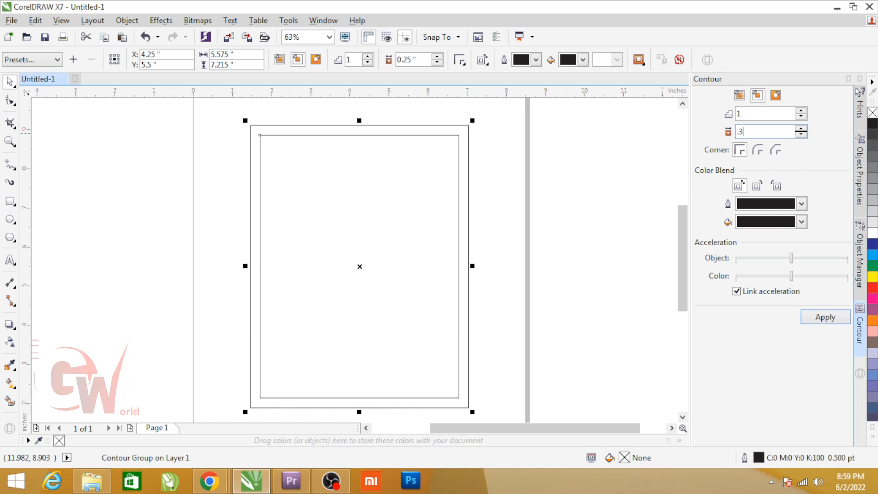
{"action": "key", "text": "Return"}
{"action": "left_click", "coordinate": [455, 185]}
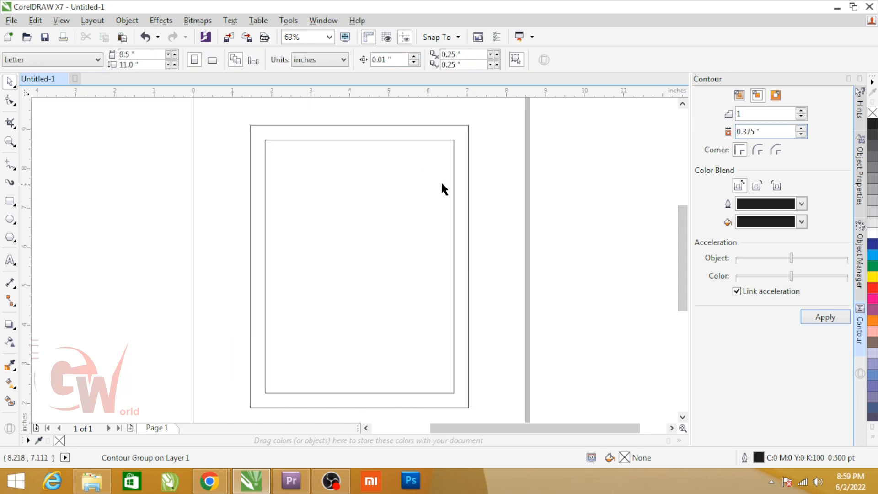
{"action": "right_click", "coordinate": [442, 184]}
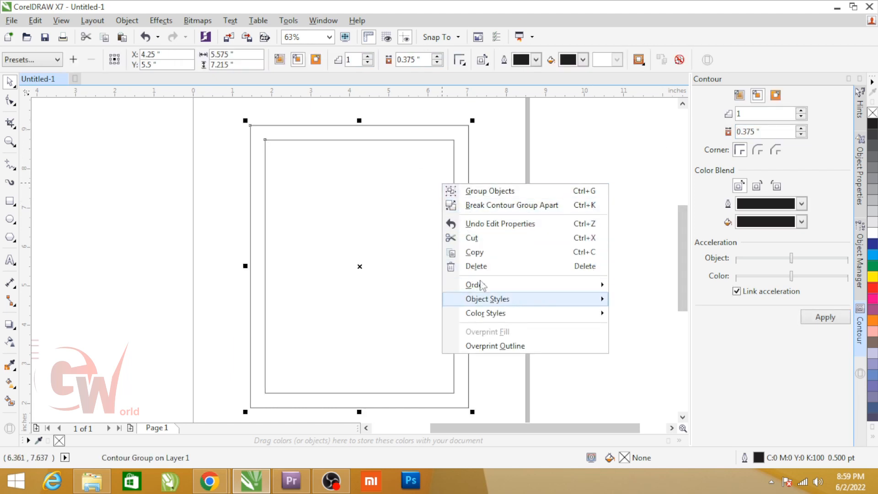
{"action": "left_click", "coordinate": [340, 168]}
{"action": "left_click", "coordinate": [126, 21]}
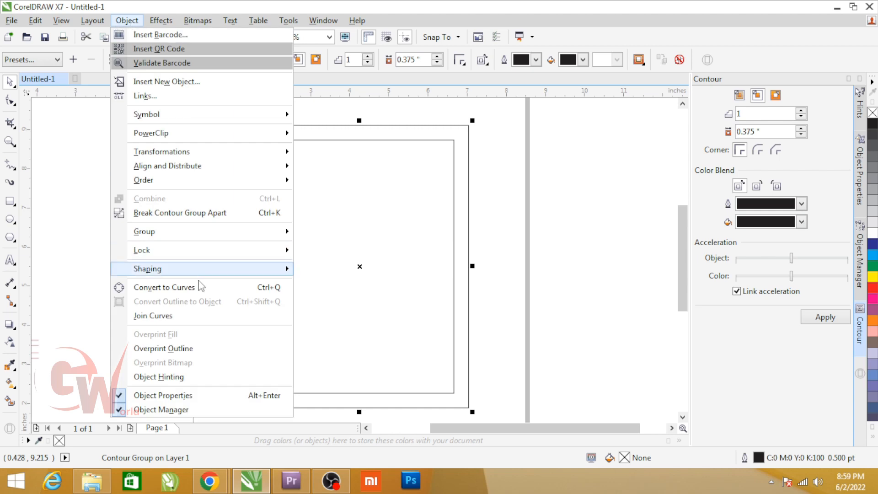
{"action": "left_click", "coordinate": [215, 213]}
{"action": "left_click", "coordinate": [503, 199]}
Round the inner rectangle's corners to a radius of about 0.35 inches and fill it with golden yellow (C:0 M:20 Y:100 K:0).
{"action": "left_click", "coordinate": [391, 177]}
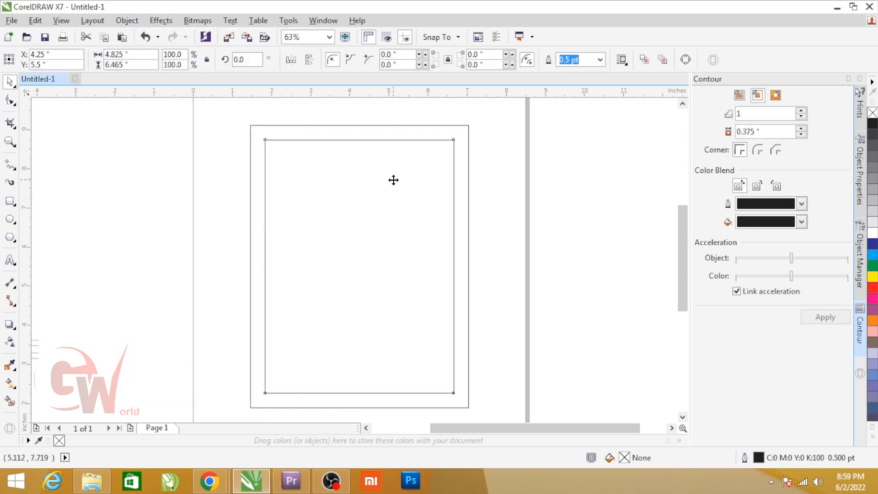
{"action": "left_click", "coordinate": [11, 100]}
{"action": "left_click_drag", "start_coordinate": [265, 140], "coordinate": [278, 144]}
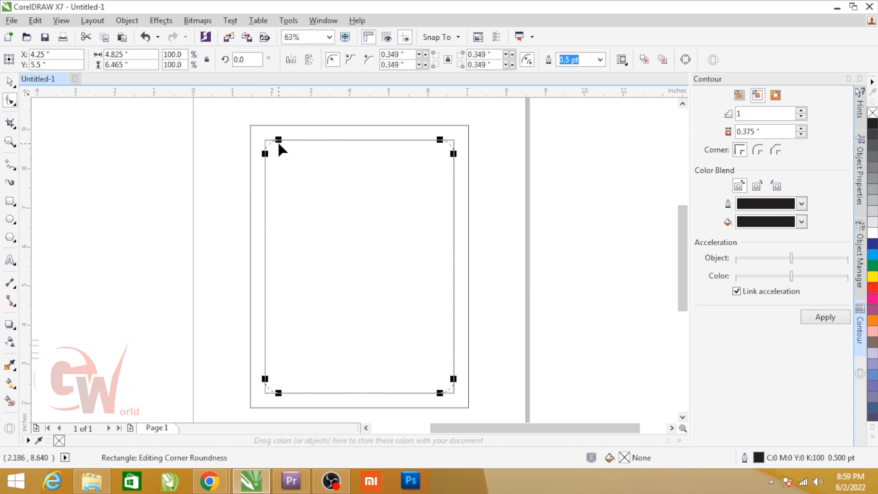
{"action": "key", "text": "space"}
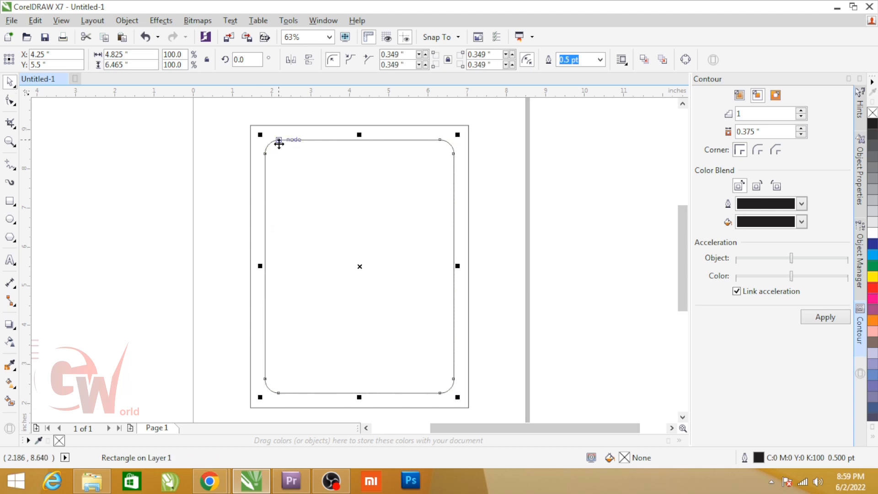
{"action": "left_click", "coordinate": [872, 440]}
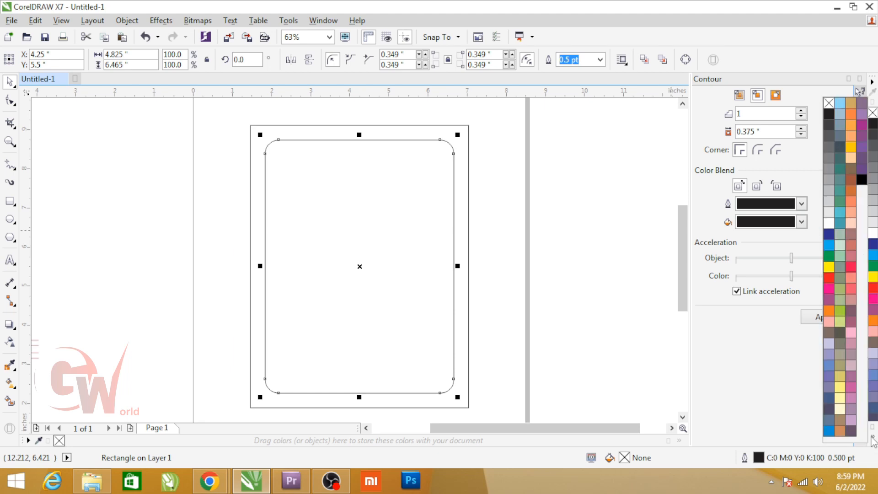
{"action": "left_click", "coordinate": [851, 147]}
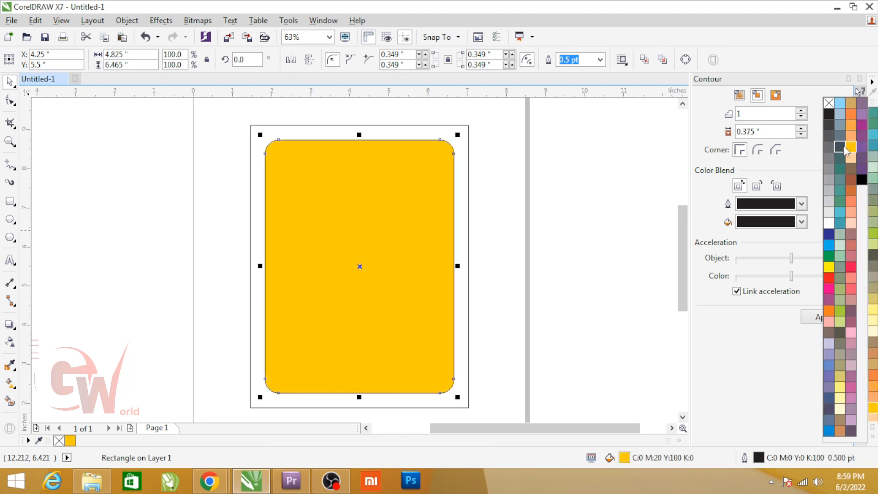
Dock the colour palette as a horizontal strip beneath the drawing area and fill the outer rectangle with lime green.
{"action": "left_click", "coordinate": [468, 148]}
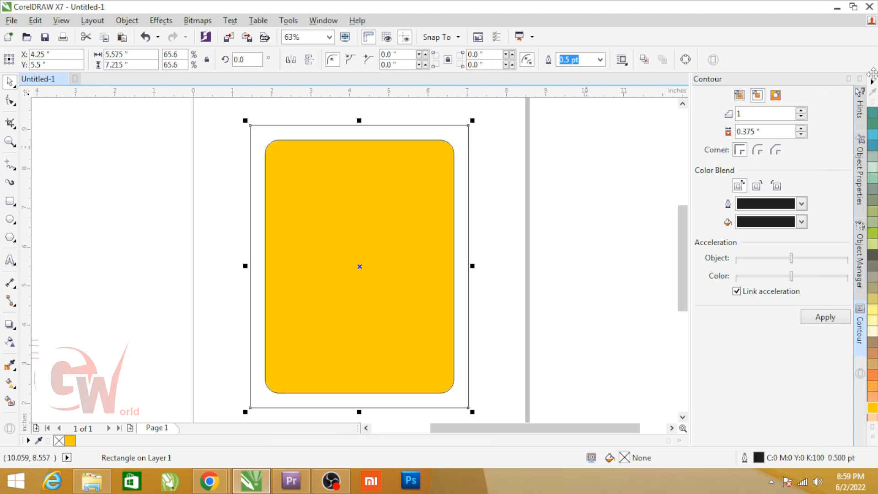
{"action": "left_click_drag", "start_coordinate": [672, 180], "coordinate": [148, 436]}
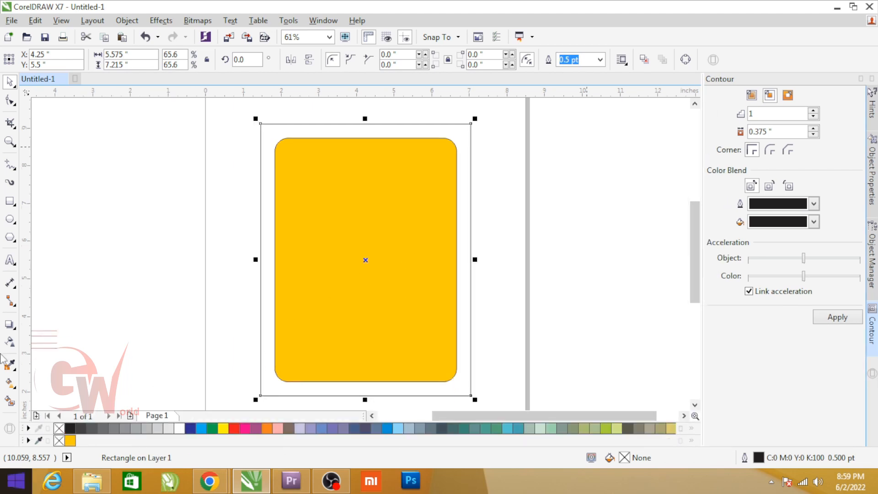
{"action": "left_click", "coordinate": [605, 428]}
Remove the yellow rectangle's outline and the outer rectangle's fill.
{"action": "left_click", "coordinate": [375, 321]}
{"action": "key", "text": "x"}
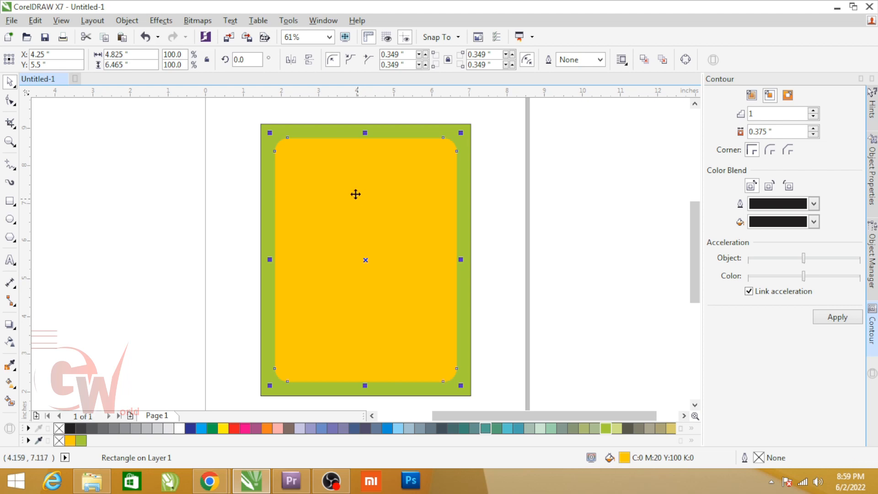
{"action": "left_click", "coordinate": [286, 131]}
{"action": "left_click", "coordinate": [60, 439]}
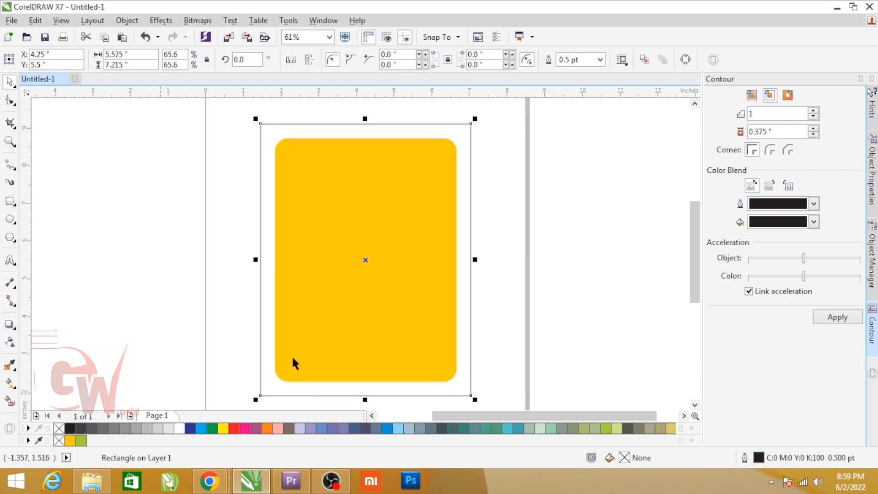
Give the yellow rectangle a lime green outline (C:40 M:0 Y:100 K:0) 3 pt wide.
{"action": "key", "text": "Tab"}
{"action": "right_click", "coordinate": [610, 429]}
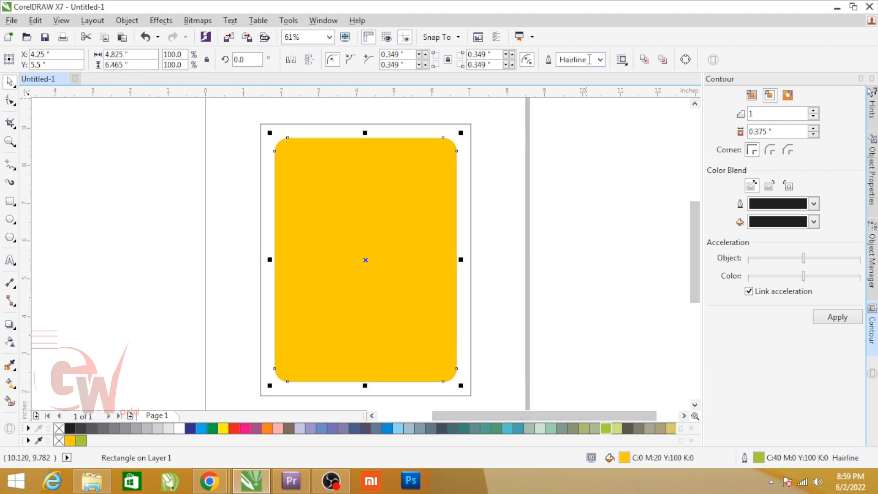
{"action": "left_click", "coordinate": [558, 61]}
{"action": "type", "text": "3"}
{"action": "key", "text": "Return"}
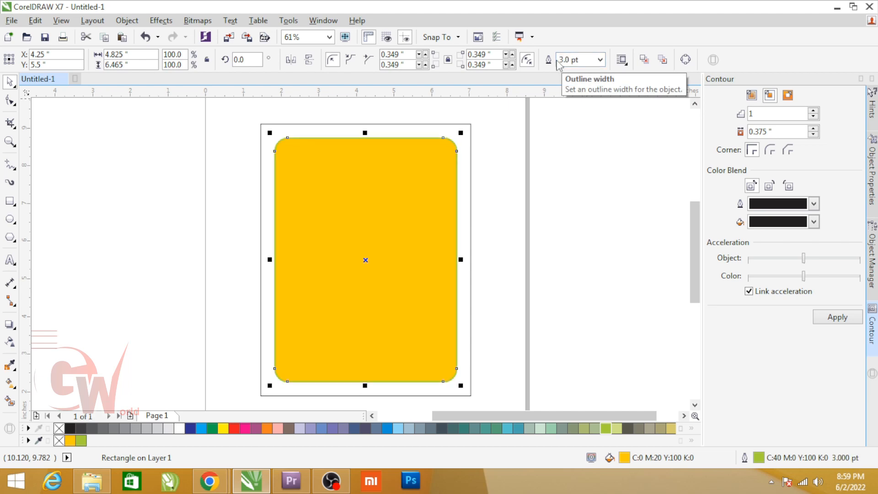
Set the yellow rectangle's outline width to 6 pt.
{"action": "left_click", "coordinate": [567, 60]}
{"action": "type", "text": "6"}
{"action": "key", "text": "Return"}
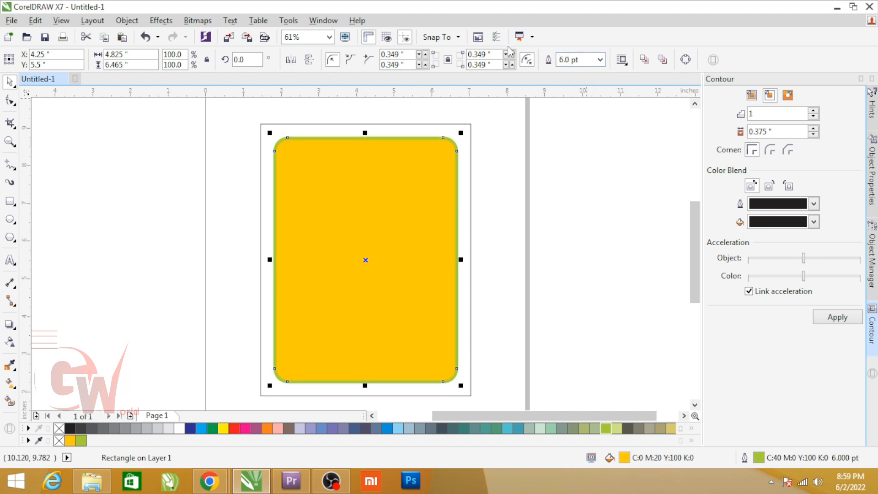
{"action": "left_click", "coordinate": [532, 234]}
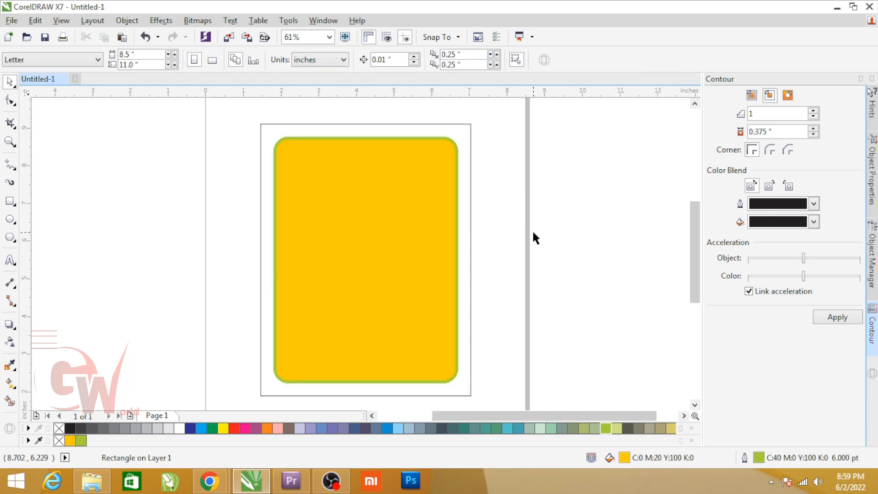
Draw a circle about 3.3 inches wide, then position it over the poster's upper-right corner enlarged to about 4 inches.
{"action": "left_click", "coordinate": [10, 219]}
{"action": "mouse_move", "coordinate": [517, 113]}
{"action": "left_mouse_down"}
{"action": "mouse_move", "coordinate": [418, 176]}
{"action": "mouse_move", "coordinate": [392, 177]}
{"action": "left_mouse_up"}
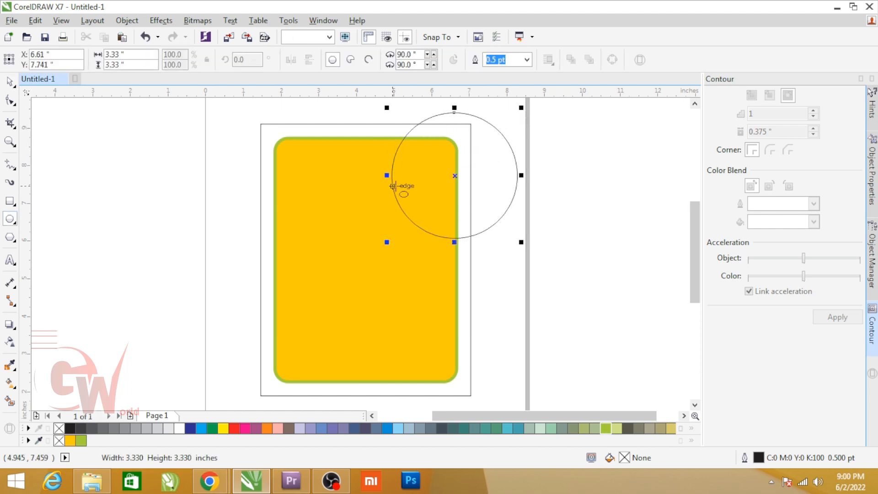
{"action": "key", "text": "space"}
{"action": "left_click_drag", "start_coordinate": [451, 174], "coordinate": [472, 123]}
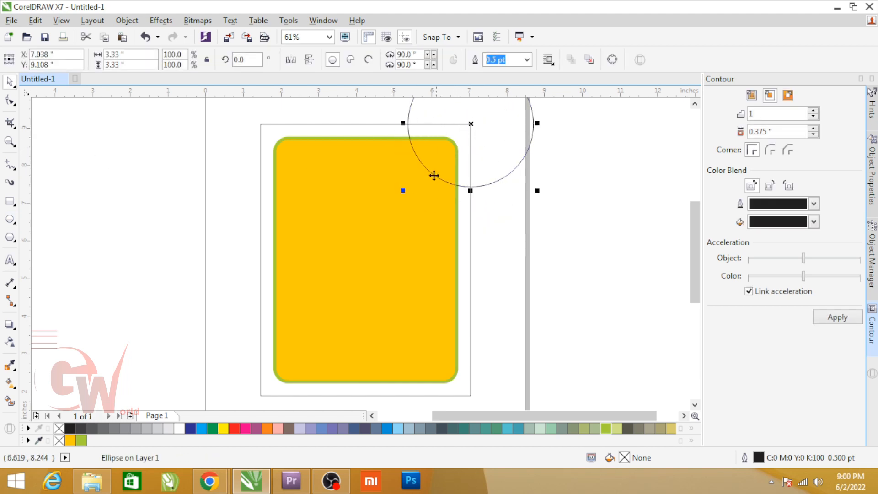
{"action": "left_click_drag", "start_coordinate": [402, 197], "coordinate": [379, 237]}
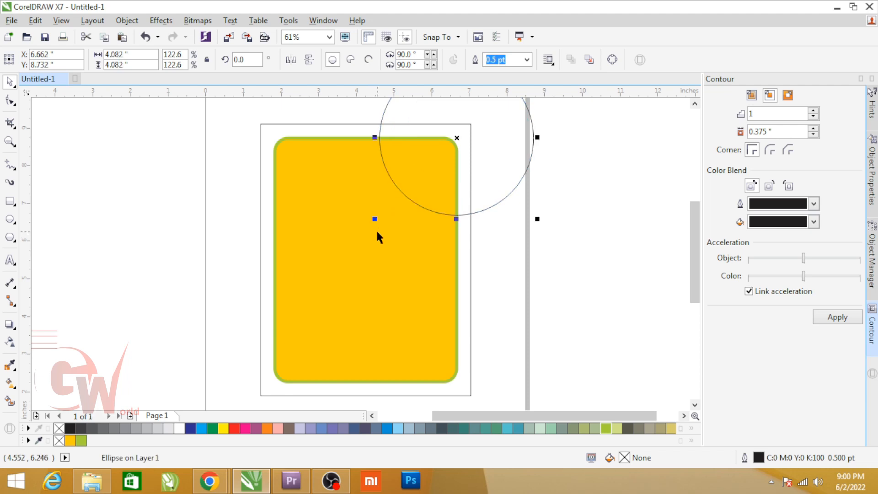
{"action": "left_click_drag", "start_coordinate": [537, 219], "coordinate": [527, 229]}
Fill the corner circle white without an outline and make the smaller circle inside it lime green.
{"action": "left_click", "coordinate": [494, 202]}
{"action": "left_click", "coordinate": [179, 428]}
{"action": "right_click", "coordinate": [59, 428]}
{"action": "left_click", "coordinate": [597, 208]}
{"action": "left_click", "coordinate": [486, 151]}
{"action": "left_click", "coordinate": [606, 428]}
Copy the white-ringed green circle onto the poster's lower half, scaled to about 1.25 inches, and group its two parts.
{"action": "left_click", "coordinate": [542, 218]}
{"action": "left_click", "coordinate": [501, 181]}
{"action": "left_click", "coordinate": [560, 184]}
{"action": "left_click", "coordinate": [478, 151]}
{"action": "left_click", "coordinate": [510, 191], "text": "shift"}
{"action": "left_click_drag", "start_coordinate": [510, 191], "coordinate": [367, 317]}
{"action": "left_click_drag", "start_coordinate": [406, 203], "coordinate": [395, 263]}
{"action": "scroll", "coordinate": [350, 282], "scroll_direction": "up", "scroll_amount": 1}
{"action": "key", "text": "ctrl+g"}
Duplicate the small ringed circle twice at equal spacing to form a horizontal row of three, and group the row.
{"action": "left_click_drag", "start_coordinate": [318, 291], "coordinate": [413, 297]}
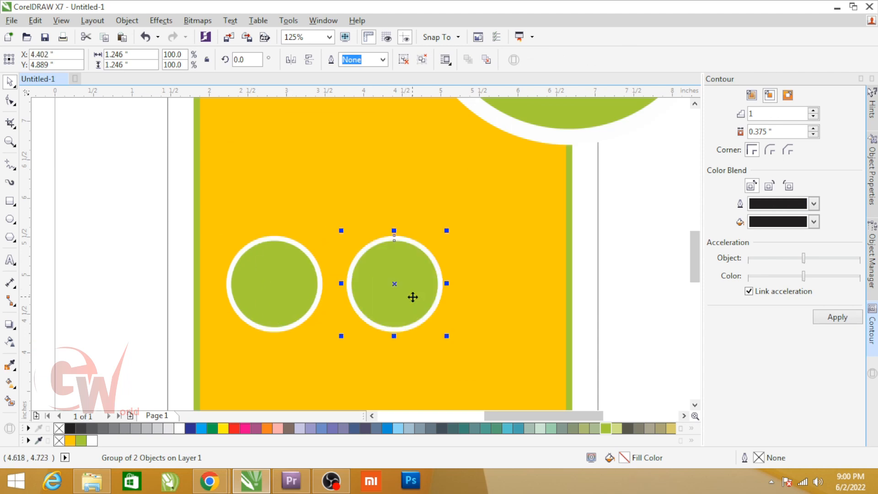
{"action": "key", "text": "ctrl+r"}
{"action": "left_click_drag", "start_coordinate": [226, 364], "coordinate": [205, 357]}
{"action": "key", "text": "ctrl+g"}
Centre the grouped row of three circles horizontally on the yellow rectangle.
{"action": "left_click", "coordinate": [355, 163], "text": "shift"}
{"action": "key", "text": "c"}
{"action": "left_click", "coordinate": [355, 164], "text": "shift"}
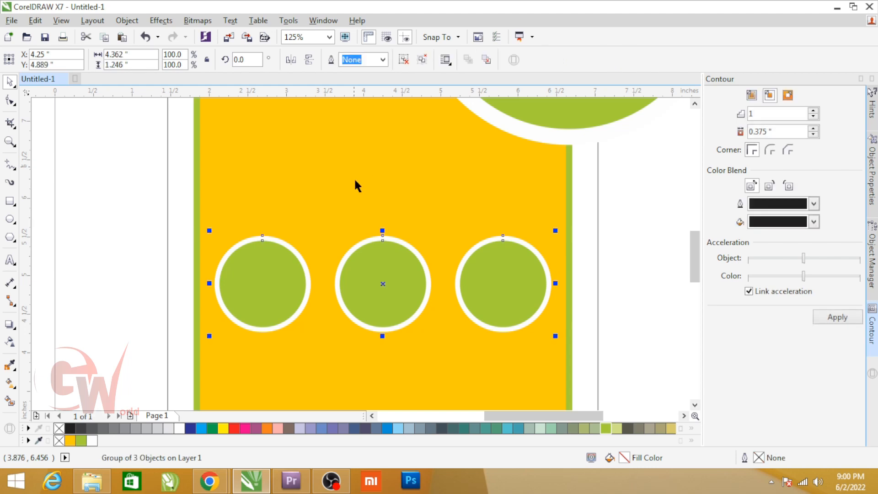
Copy the large ringed circle from the poster's upper-right corner to its lower-left corner.
{"action": "scroll", "coordinate": [356, 228], "scroll_direction": "down", "scroll_amount": 1}
{"action": "key", "text": "F2"}
{"action": "left_click_drag", "start_coordinate": [474, 398], "coordinate": [474, 398]}
{"action": "scroll", "coordinate": [471, 268], "scroll_direction": "down", "scroll_amount": 1}
{"action": "left_click_drag", "start_coordinate": [569, 174], "coordinate": [534, 125]}
{"action": "left_click_drag", "start_coordinate": [537, 127], "coordinate": [380, 349]}
{"action": "left_click", "coordinate": [456, 337]}
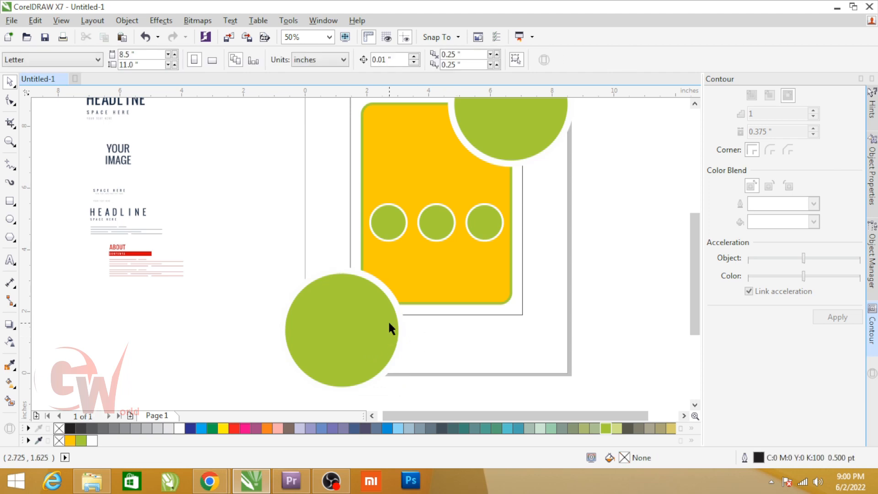
Fill the lower-left corner circle with dark blue, keeping its white ring.
{"action": "left_click", "coordinate": [388, 324]}
{"action": "left_click", "coordinate": [195, 430]}
{"action": "left_click", "coordinate": [466, 328]}
{"action": "left_click", "coordinate": [318, 358]}
{"action": "left_click", "coordinate": [559, 269]}
PowerClip the yellow rectangle and all the circles inside the outer poster rectangle.
{"action": "key", "text": "F2"}
{"action": "left_click_drag", "start_coordinate": [567, 358], "coordinate": [333, 95]}
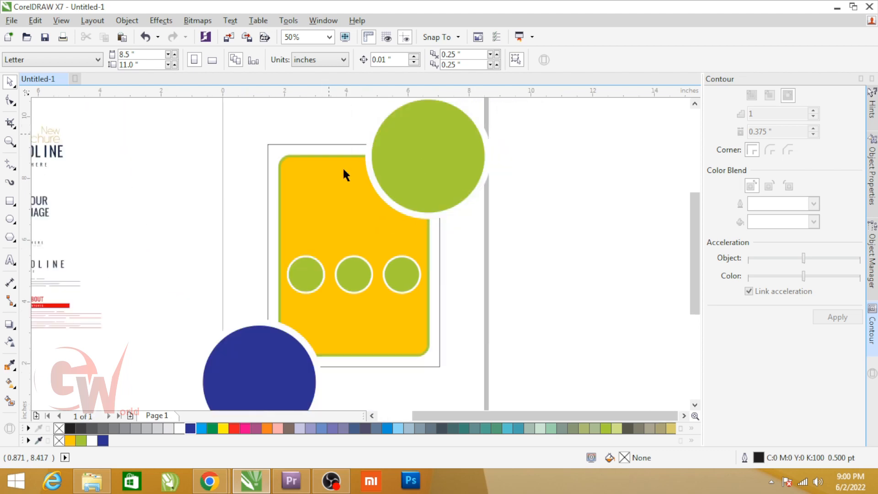
{"action": "left_click_drag", "start_coordinate": [515, 159], "coordinate": [243, 381]}
{"action": "left_click", "coordinate": [282, 144], "text": "shift"}
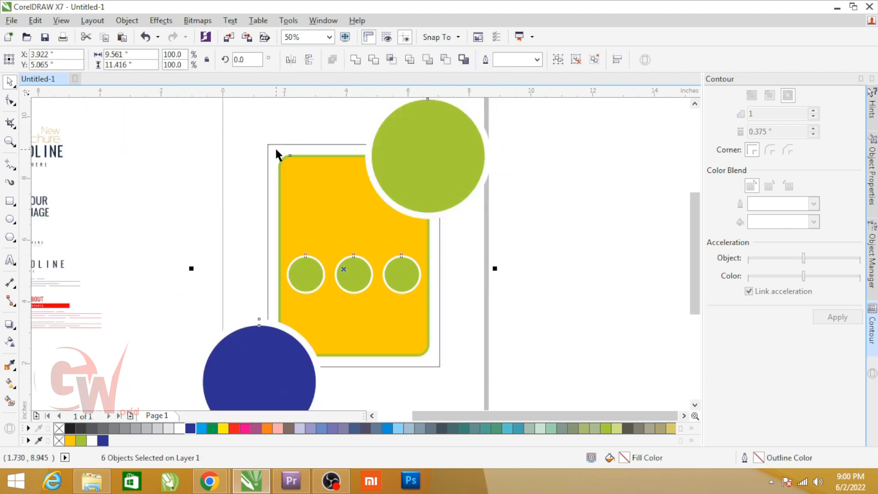
{"action": "key", "text": "ctrl+1"}
{"action": "left_click", "coordinate": [275, 149]}
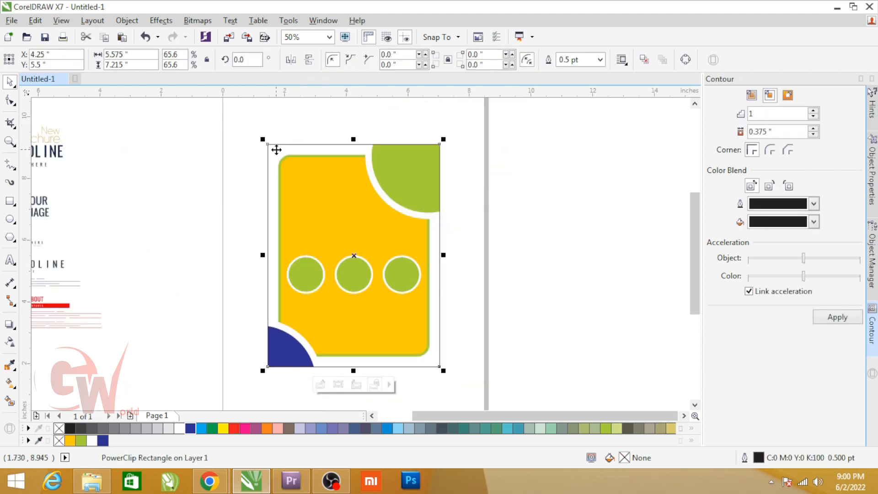
{"action": "left_click", "coordinate": [472, 172]}
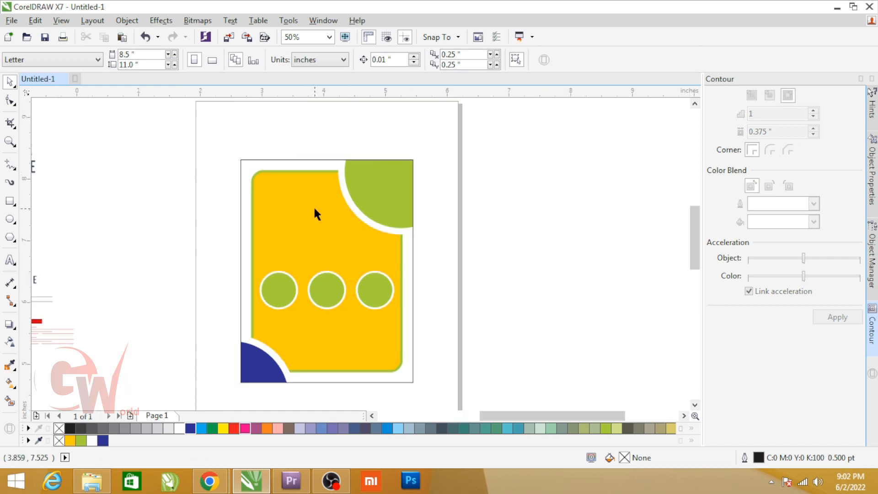
Add the text "Tourism" in the upper part of the yellow area, beside the large green circle.
{"action": "scroll", "coordinate": [314, 207], "scroll_direction": "up", "scroll_amount": 2}
{"action": "key", "text": "F8"}
{"action": "left_click", "coordinate": [274, 204]}
{"action": "type", "text": "tourism"}
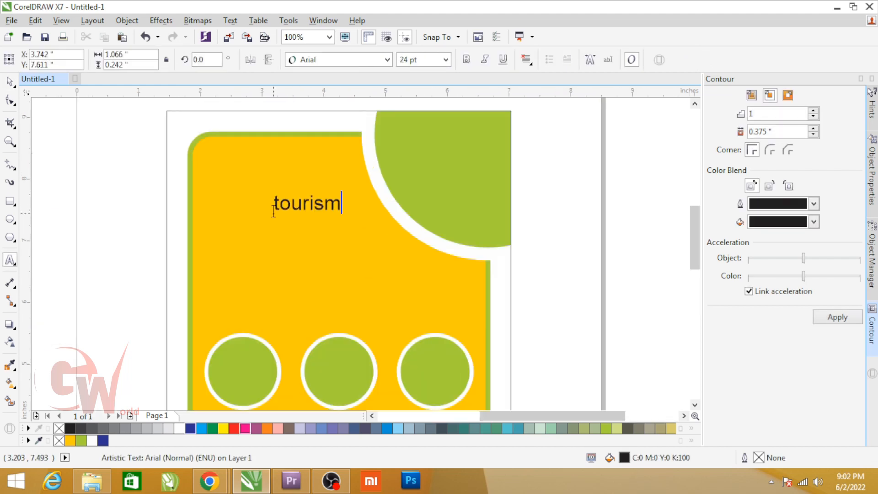
{"action": "left_click", "coordinate": [279, 212]}
{"action": "key", "text": "BackSpace"}
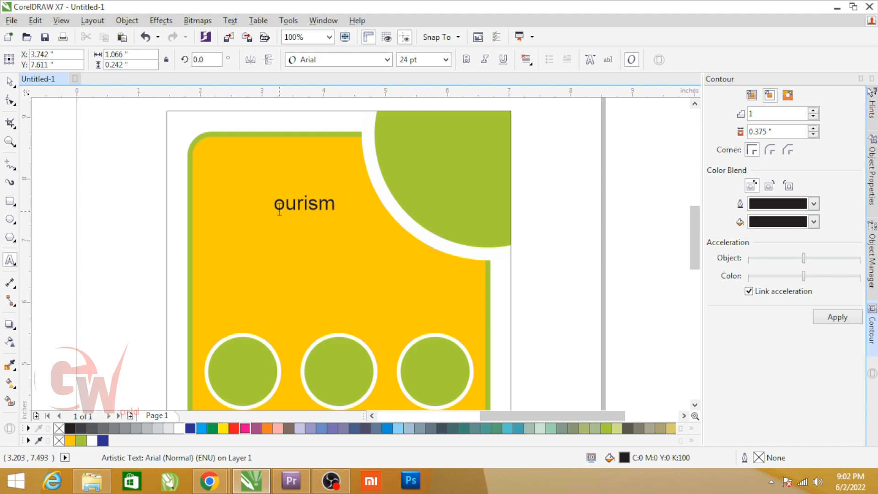
{"action": "type", "text": "T"}
{"action": "key", "text": "ctrl+space"}
Browse the fonts starting with S and set the "Tourism" text to Script MT Bold.
{"action": "left_click", "coordinate": [343, 64]}
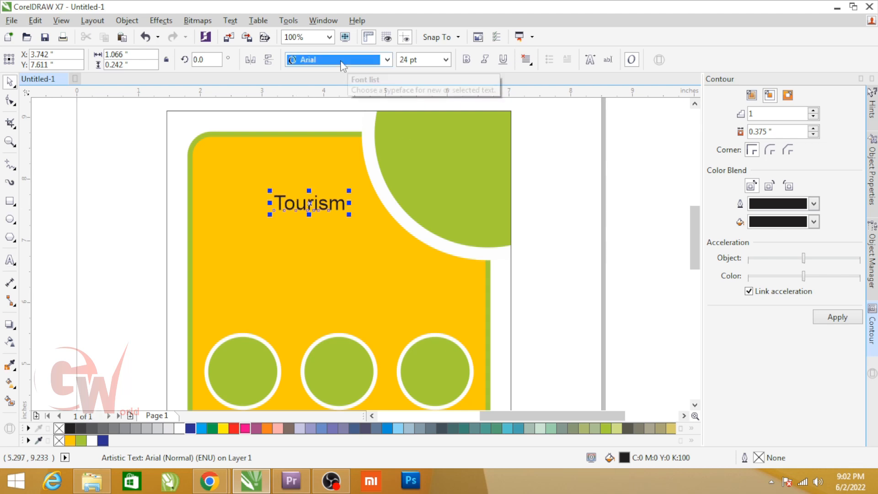
{"action": "type", "text": "s"}
{"action": "key", "text": "Down"}
{"action": "key", "text": "Down"}
{"action": "key", "text": "Down"}
{"action": "key", "text": "Down"}
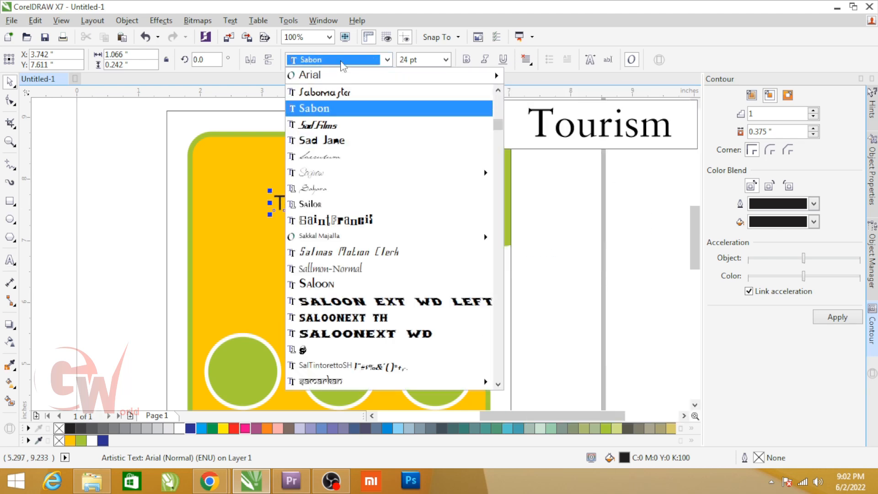
{"action": "key", "text": "Down"}
{"action": "key", "text": "Down"}
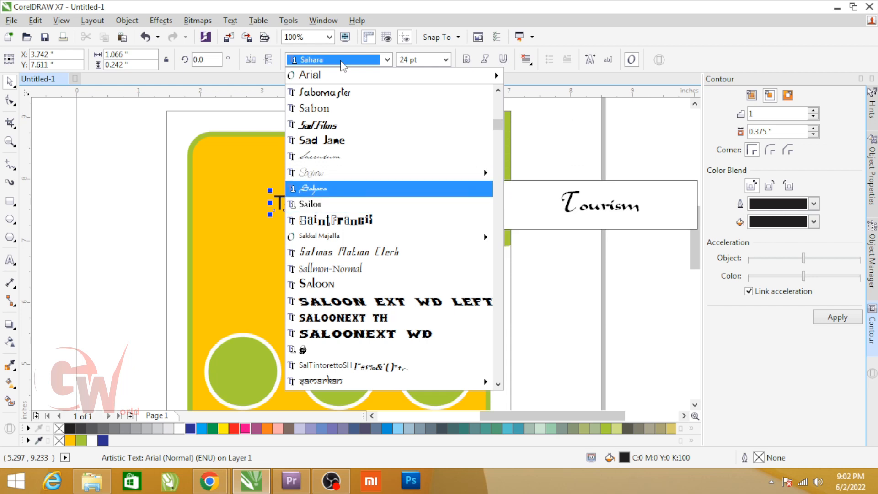
{"action": "key", "text": "Down"}
{"action": "key", "text": "Down"}
{"action": "key", "text": "Down"}
{"action": "key", "text": "Down"}
{"action": "key", "text": "Down"}
{"action": "key", "text": "Down"}
{"action": "key", "text": "Down"}
{"action": "key", "text": "Down"}
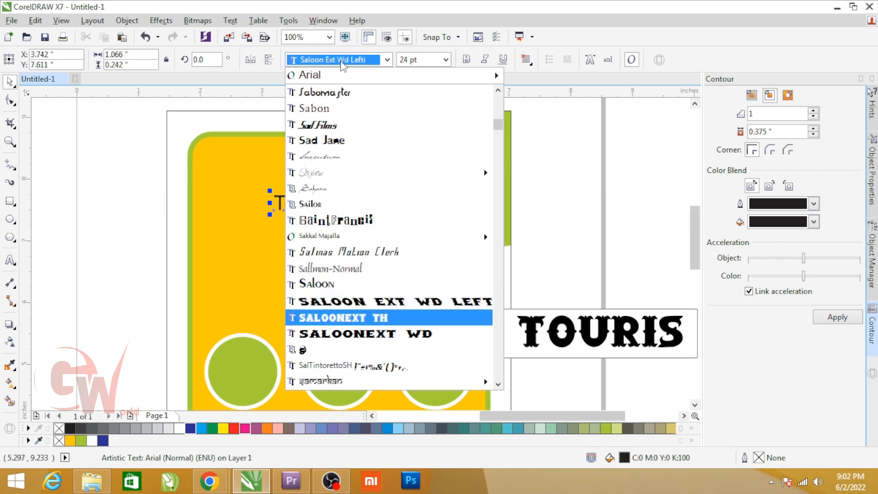
{"action": "key", "text": "Down"}
{"action": "key", "text": "Down"}
{"action": "key", "text": "Down"}
{"action": "key", "text": "Down"}
{"action": "key", "text": "Down"}
{"action": "key", "text": "Down"}
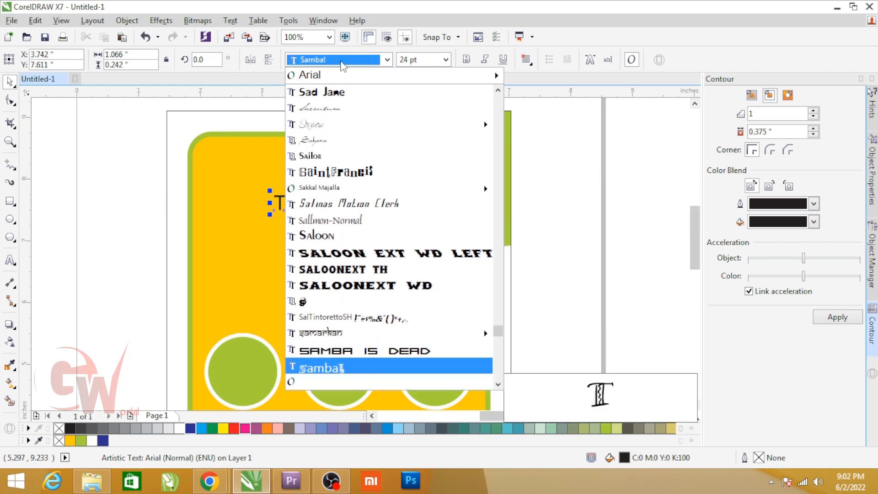
{"action": "key", "text": "Down"}
{"action": "key", "text": "Down"}
{"action": "key", "text": "Down"}
{"action": "key", "text": "Down"}
{"action": "key", "text": "Down"}
{"action": "key", "text": "Down"}
{"action": "key", "text": "Down"}
{"action": "key", "text": "Down"}
{"action": "key", "text": "Down"}
{"action": "key", "text": "Down"}
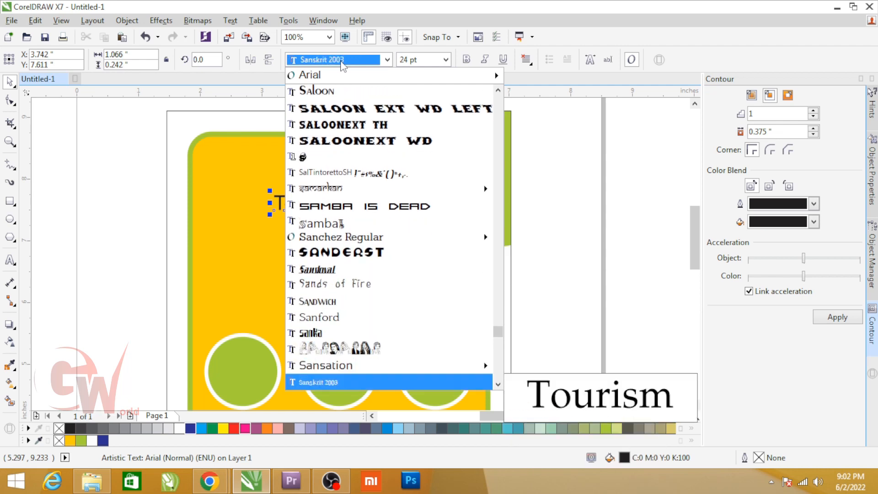
{"action": "key", "text": "Down"}
{"action": "key", "text": "Down"}
{"action": "key", "text": "Down"}
{"action": "scroll", "coordinate": [354, 315], "scroll_direction": "down", "scroll_amount": 3}
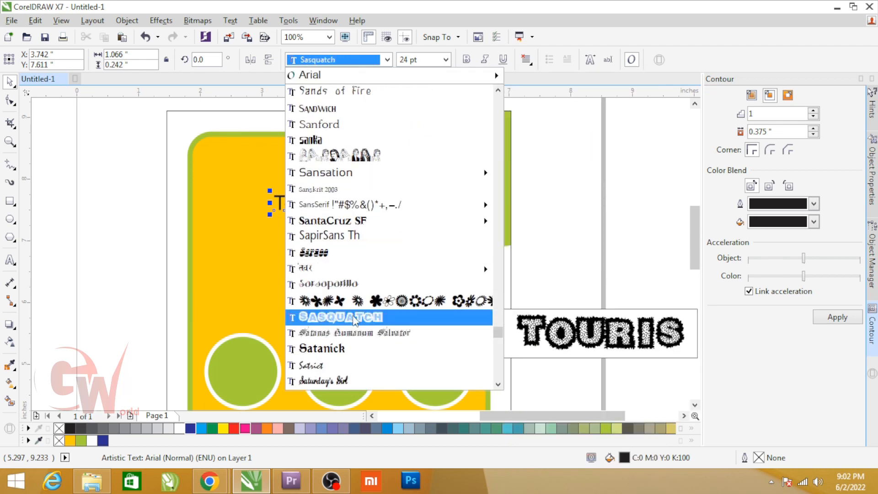
{"action": "scroll", "coordinate": [354, 321], "scroll_direction": "down", "scroll_amount": 3}
{"action": "scroll", "coordinate": [347, 357], "scroll_direction": "down", "scroll_amount": 3}
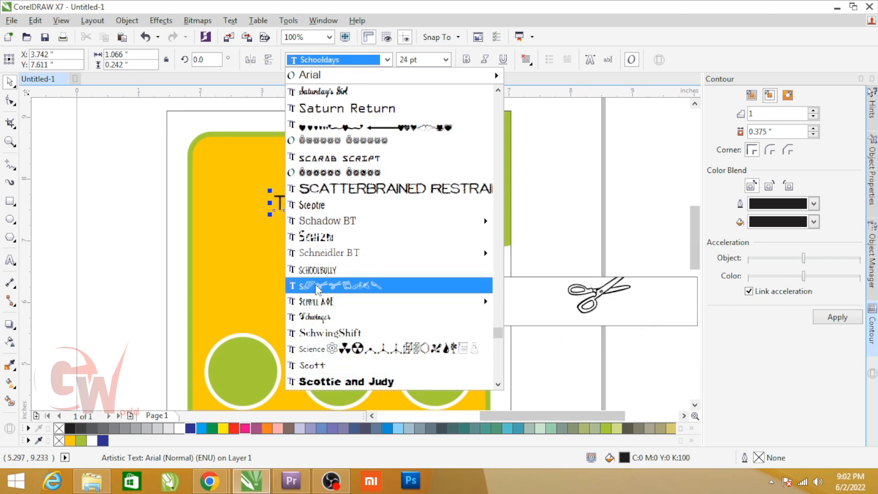
{"action": "scroll", "coordinate": [325, 309], "scroll_direction": "down", "scroll_amount": 1}
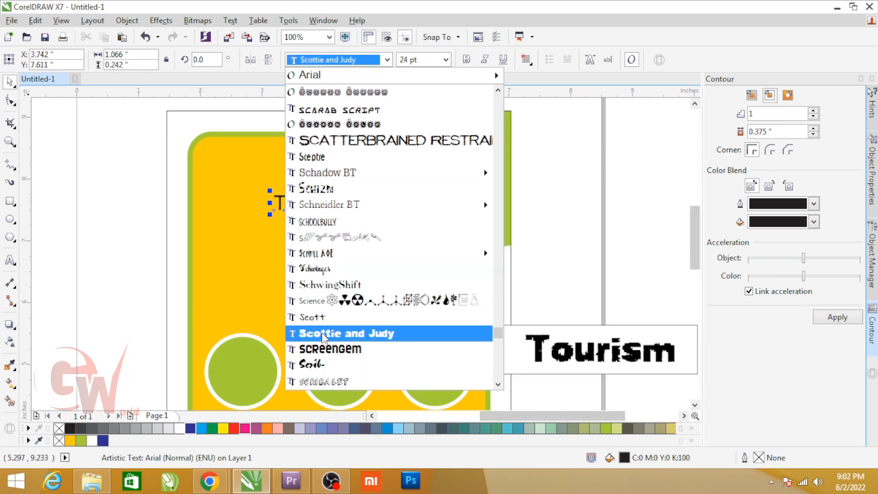
{"action": "scroll", "coordinate": [323, 337], "scroll_direction": "down", "scroll_amount": 3}
{"action": "left_click", "coordinate": [315, 316]}
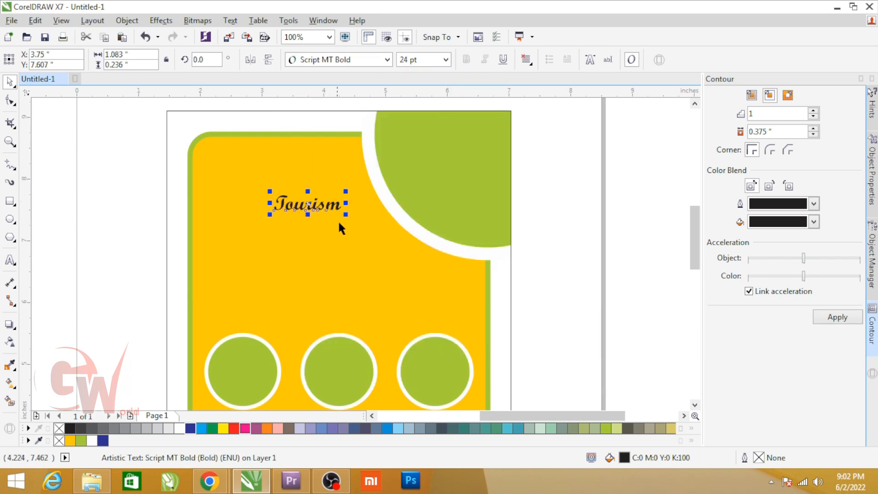
Enlarge the "Tourism" text to about 51 pt, rotate it 15 degrees, and place it in the yellow panel's upper-left area.
{"action": "left_click_drag", "start_coordinate": [345, 212], "coordinate": [382, 260]}
{"action": "left_click", "coordinate": [321, 218]}
{"action": "left_click_drag", "start_coordinate": [236, 229], "coordinate": [236, 245]}
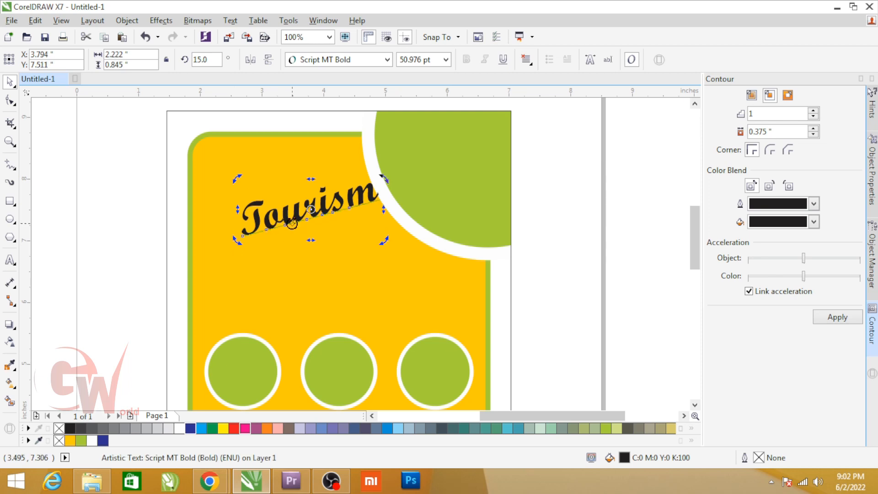
{"action": "left_click_drag", "start_coordinate": [292, 224], "coordinate": [258, 207]}
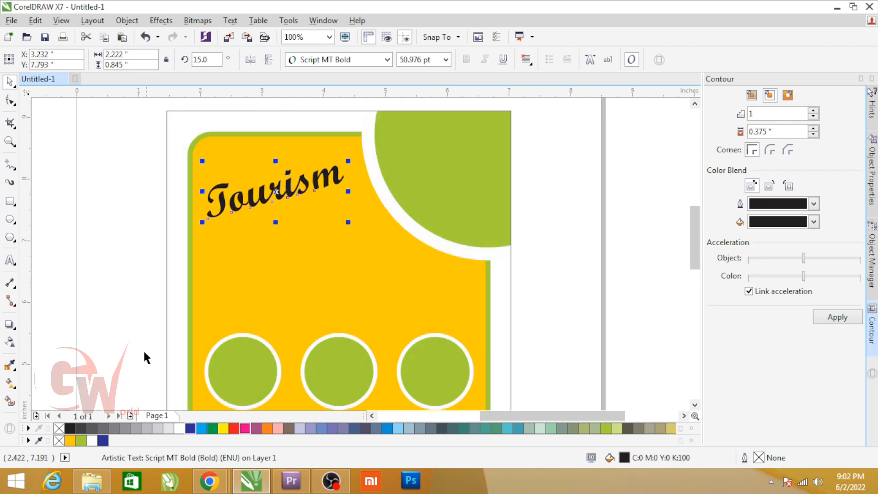
Fill the "Tourism" text with dark blue and give it a 3 pt white outline placed behind the fill.
{"action": "left_click", "coordinate": [190, 429]}
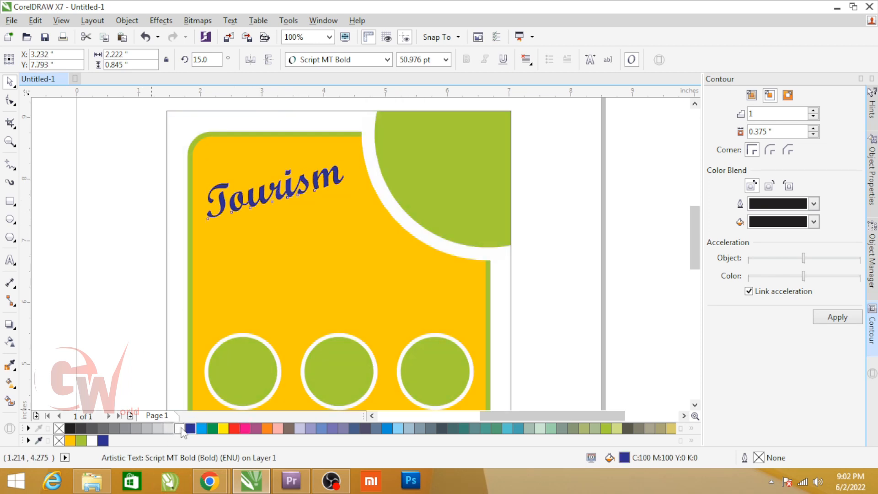
{"action": "right_click", "coordinate": [180, 429]}
{"action": "key", "text": "F12"}
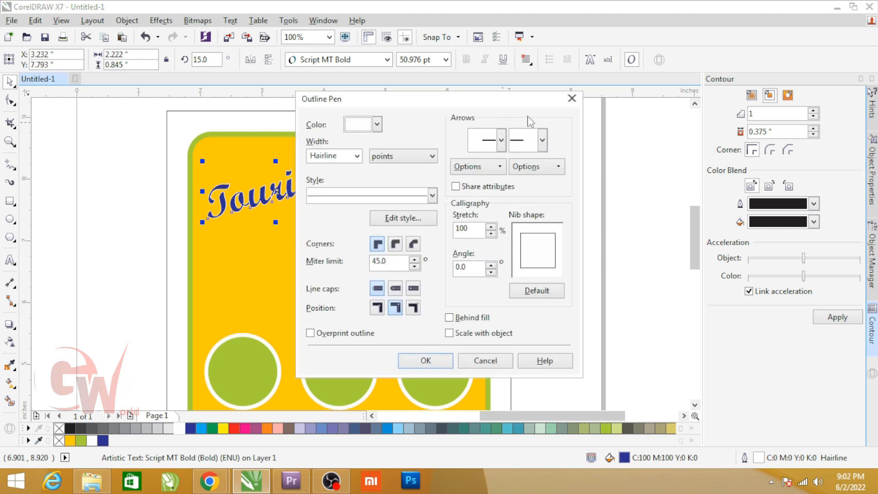
{"action": "double_click", "coordinate": [346, 156]}
{"action": "type", "text": "3"}
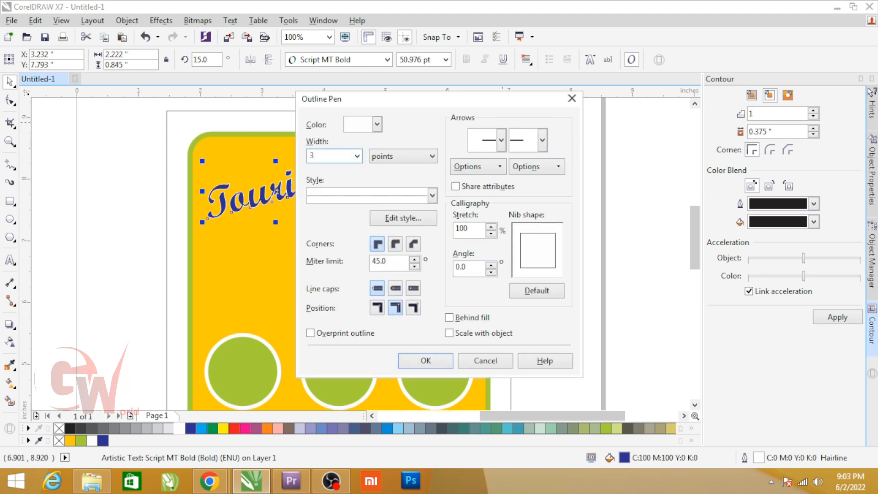
{"action": "left_click", "coordinate": [471, 317]}
{"action": "left_click", "coordinate": [426, 362]}
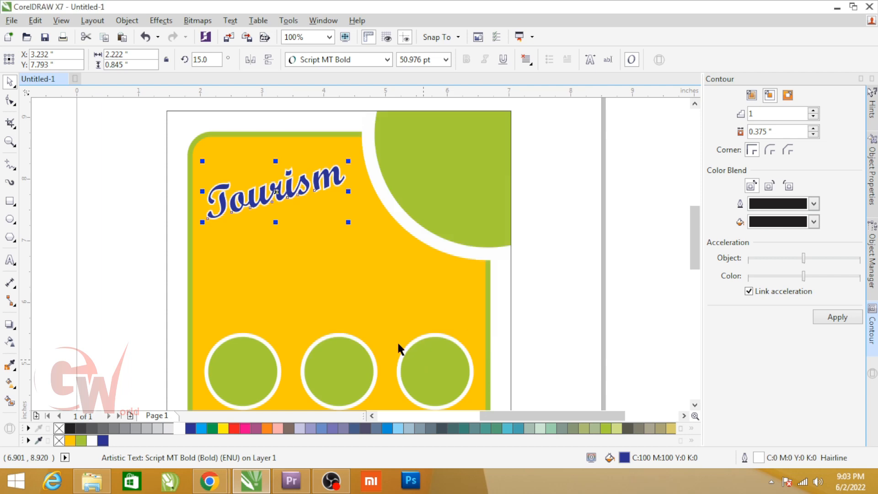
Enlarge the outlined "Tourism" text slightly from its lower-right corner.
{"action": "left_click_drag", "start_coordinate": [349, 220], "coordinate": [362, 234]}
{"action": "left_click", "coordinate": [560, 260]}
{"action": "scroll", "coordinate": [309, 289], "scroll_direction": "down", "scroll_amount": 2}
{"action": "scroll", "coordinate": [327, 299], "scroll_direction": "up", "scroll_amount": 2}
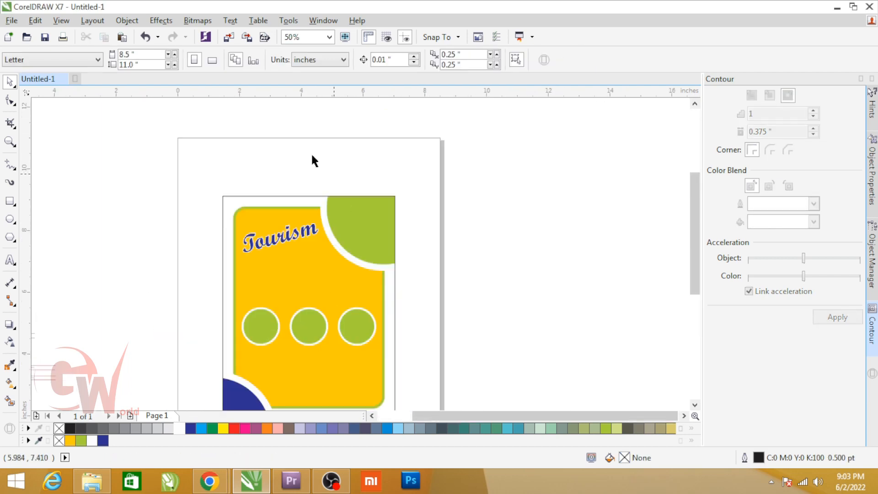
Ungroup the sample template texts beside the page completely so that each one can be used separately.
{"action": "scroll", "coordinate": [291, 162], "scroll_direction": "down", "scroll_amount": 2}
{"action": "left_click_drag", "start_coordinate": [104, 153], "coordinate": [371, 325]}
{"action": "left_click", "coordinate": [182, 153]}
{"action": "left_click", "coordinate": [407, 60]}
{"action": "left_click", "coordinate": [252, 158]}
{"action": "left_click", "coordinate": [184, 151]}
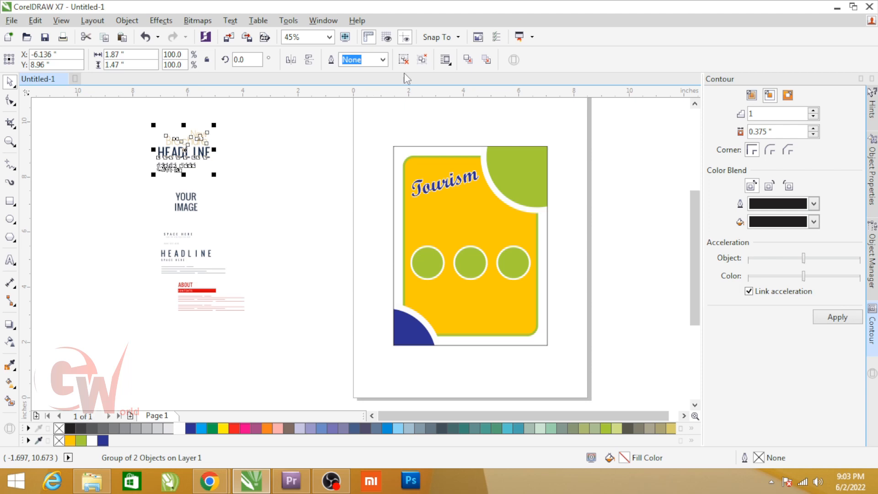
{"action": "left_click", "coordinate": [423, 60]}
Move the sample "HEADLINE" text onto the poster above the circle row and center it horizontally on the poster.
{"action": "left_click_drag", "start_coordinate": [224, 145], "coordinate": [516, 237]}
{"action": "key", "text": "ctrl+g"}
{"action": "scroll", "coordinate": [488, 233], "scroll_direction": "up", "scroll_amount": 2}
{"action": "left_click", "coordinate": [447, 239], "text": "shift"}
{"action": "key", "text": "c"}
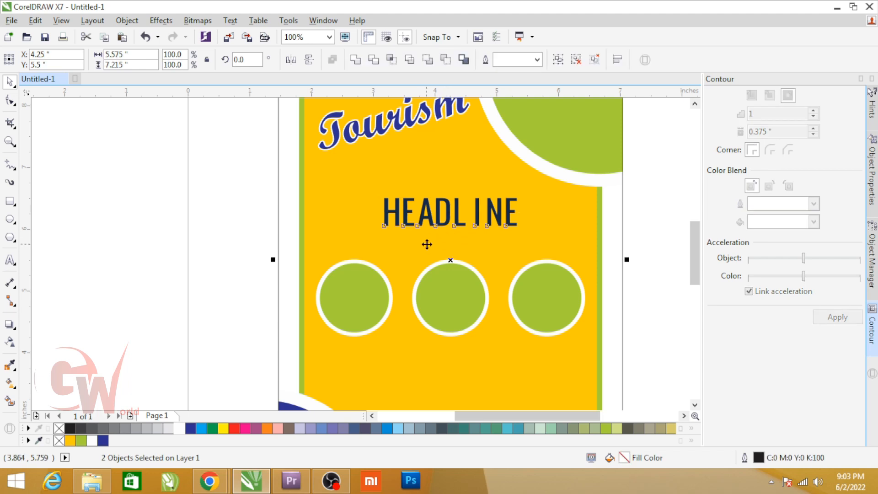
Add the text "IMAGE" at the height of the circle row and center it horizontally on the poster.
{"action": "left_click", "coordinate": [426, 244], "text": "shift"}
{"action": "key", "text": "F8"}
{"action": "left_click", "coordinate": [344, 297]}
{"action": "type", "text": "JM"}
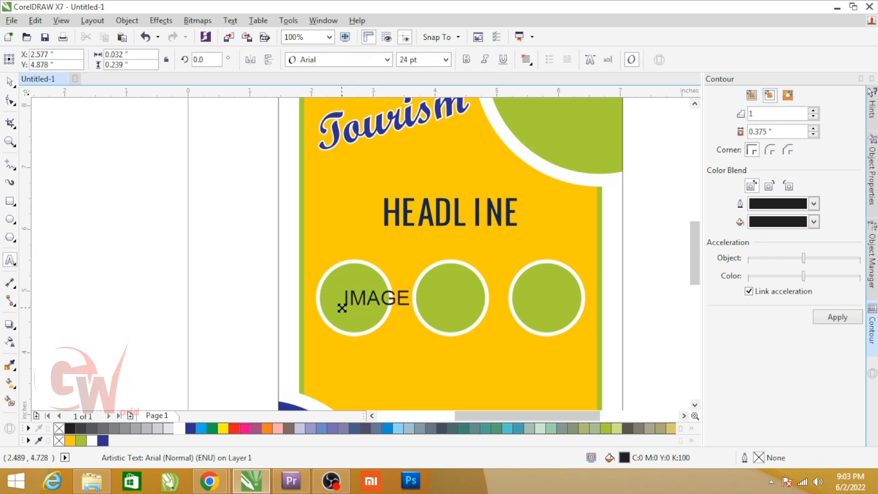
{"action": "key", "text": "ctrl+space"}
{"action": "left_click", "coordinate": [328, 308], "text": "shift"}
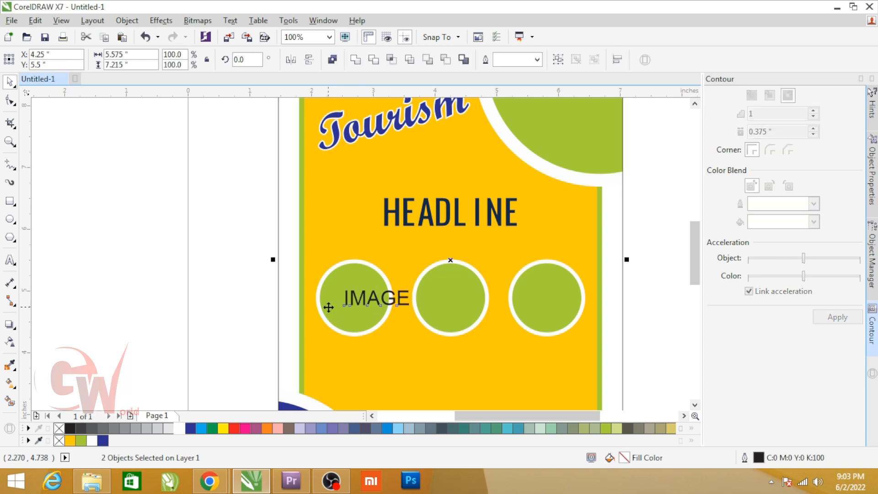
{"action": "key", "text": "c"}
Shrink the "IMAGE" text to about 16.5 pt inside the middle circle and copy it into the two outer circles.
{"action": "left_click", "coordinate": [328, 308], "text": "shift"}
{"action": "left_click_drag", "start_coordinate": [486, 311], "coordinate": [476, 331]}
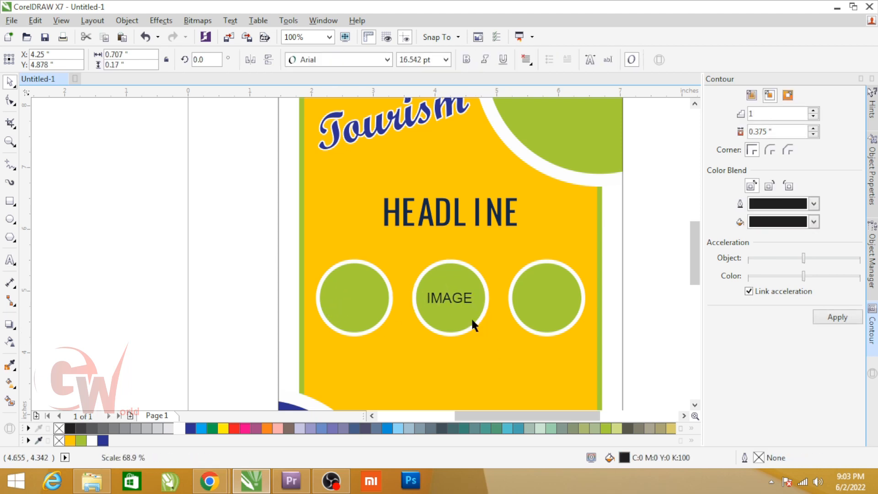
{"action": "left_click_drag", "start_coordinate": [417, 298], "coordinate": [558, 326]}
{"action": "right_click", "coordinate": [558, 327]}
Add the text "Detail" followed by two underscore lines near the yellow panel's lower edge, beside the dark blue circle.
{"action": "scroll", "coordinate": [538, 331], "scroll_direction": "down", "scroll_amount": 1}
{"action": "key", "text": "F2"}
{"action": "left_click_drag", "start_coordinate": [363, 315], "coordinate": [545, 438]}
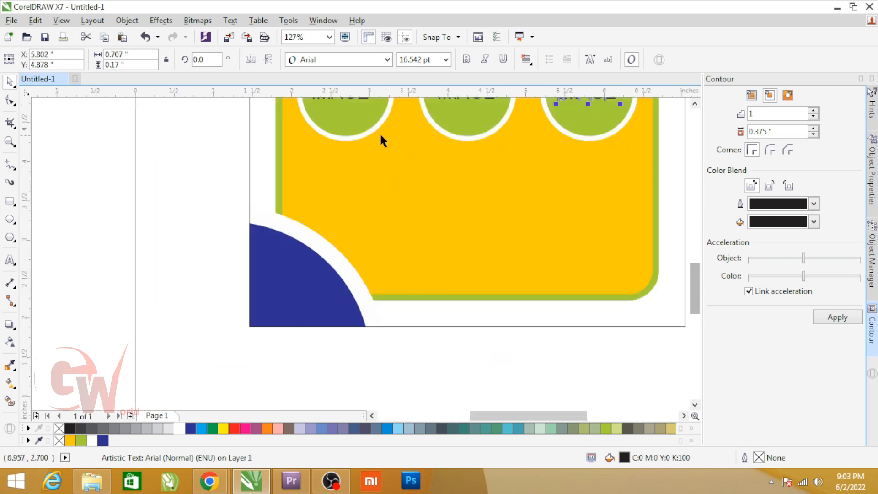
{"action": "left_click", "coordinate": [307, 295]}
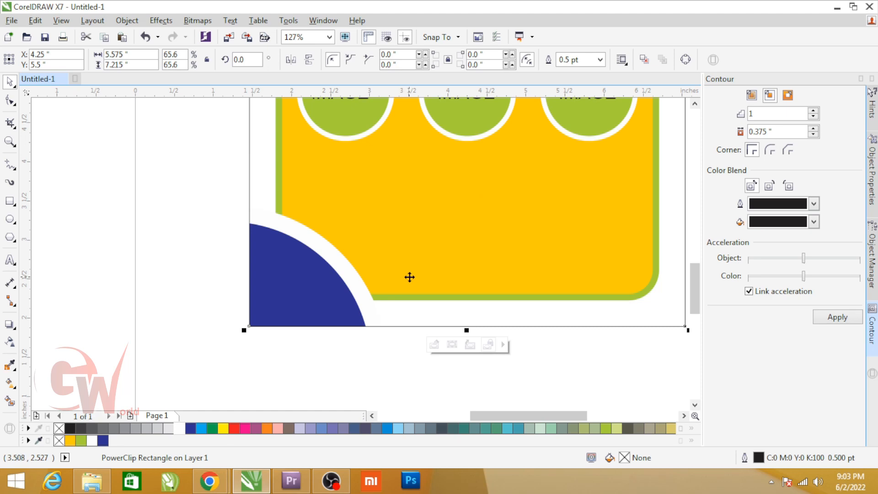
{"action": "key", "text": "F8"}
{"action": "left_click", "coordinate": [390, 261]}
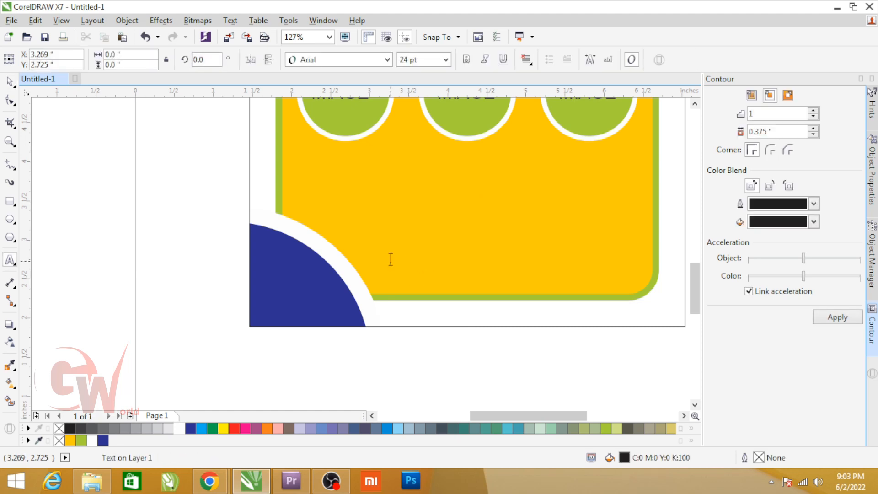
{"action": "type", "text": "de"}
{"action": "key", "text": "BackSpace"}
{"action": "key", "text": "BackSpace"}
{"action": "type", "text": "Detail ____________"}
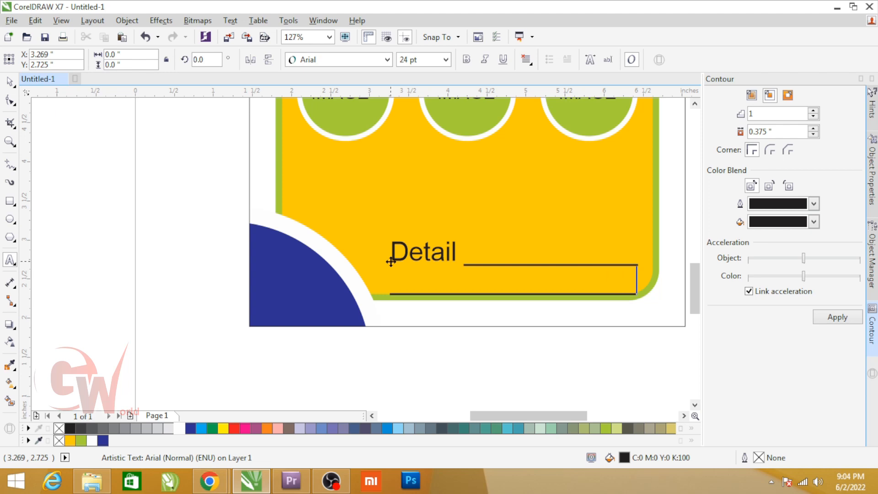
Shrink the "Detail" text block and position it close to the dark blue corner circle.
{"action": "key", "text": "ctrl+space"}
{"action": "left_click_drag", "start_coordinate": [384, 237], "coordinate": [425, 272]}
{"action": "left_click_drag", "start_coordinate": [565, 282], "coordinate": [386, 266]}
{"action": "left_click", "coordinate": [379, 359]}
{"action": "key", "text": "F4"}
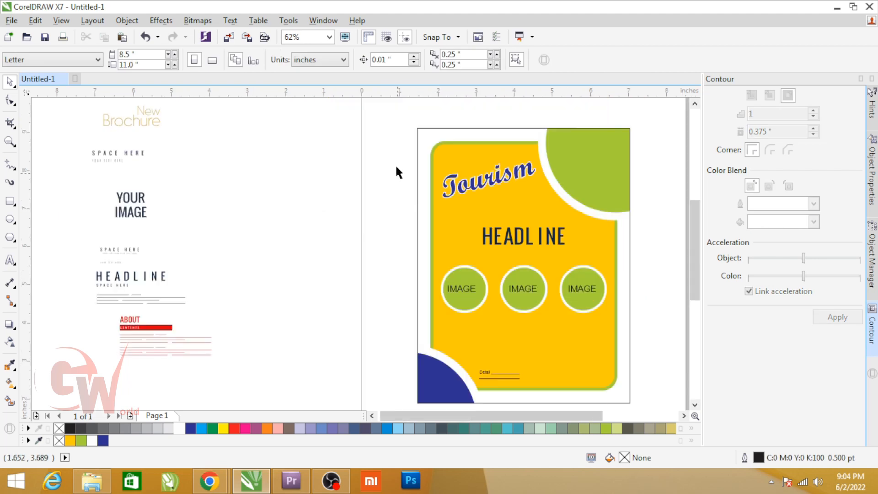
Group all the poster's objects and delete the leftover sample texts beside the page.
{"action": "left_click_drag", "start_coordinate": [416, 110], "coordinate": [708, 465]}
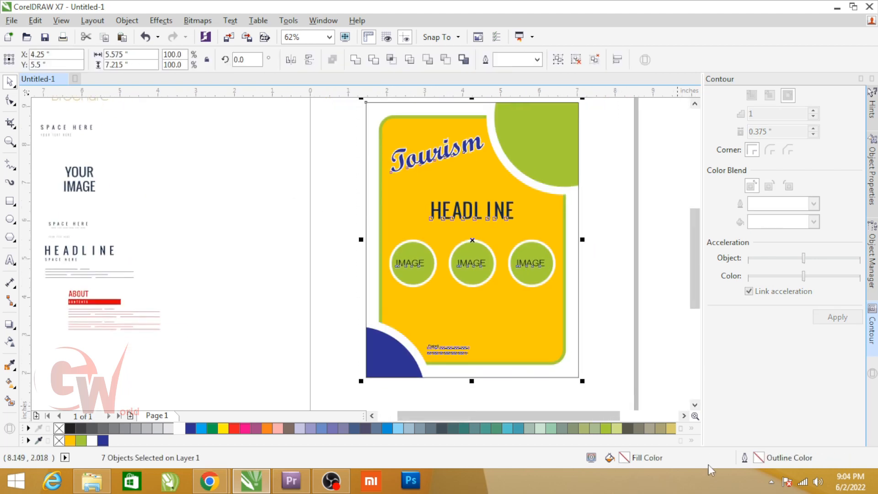
{"action": "key", "text": "ctrl+g"}
{"action": "key", "text": "ctrl+a"}
{"action": "left_click", "coordinate": [464, 310], "text": "shift"}
{"action": "key", "text": "Delete"}
Preview the whole poster in full screen.
{"action": "key", "text": "F4"}
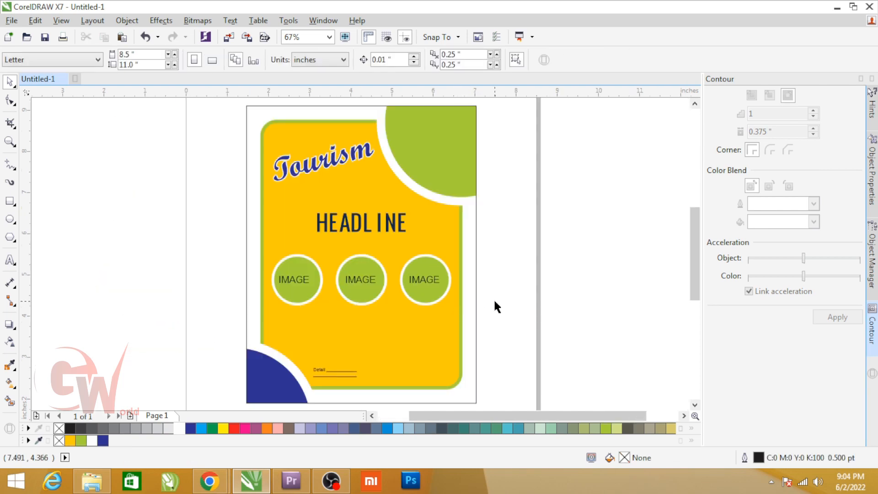
{"action": "key", "text": "F9"}
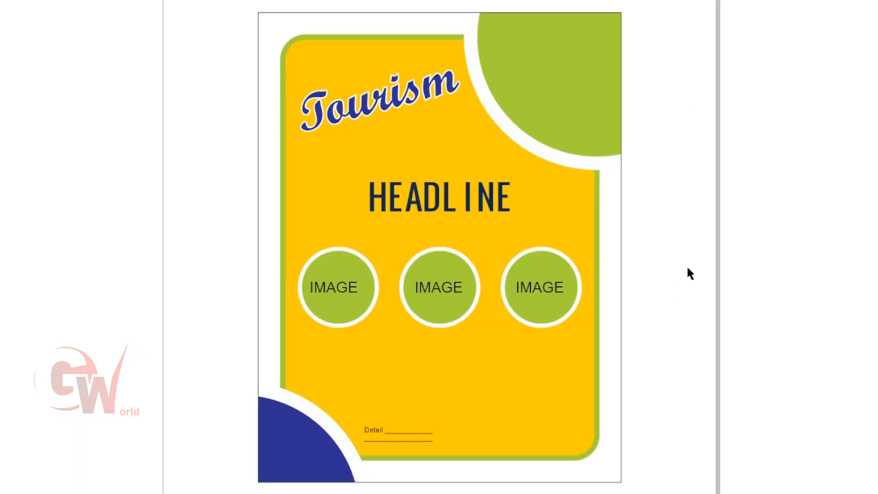